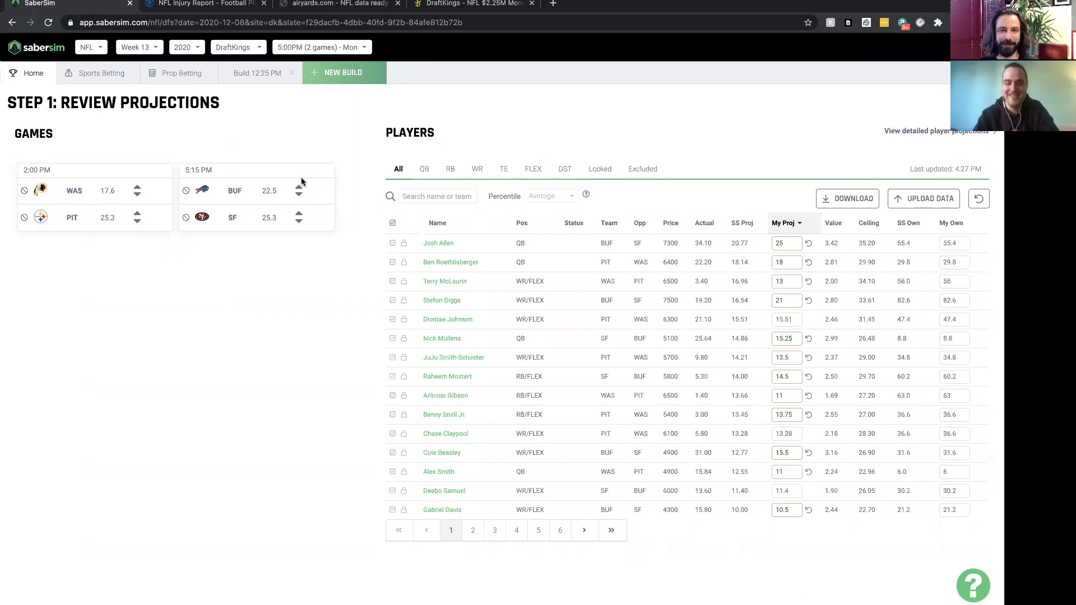
Switch to the DraftKings Monday Night Millionaire contest to review the second-place lineup, and return to the SaberSim projections.
click(427, 4)
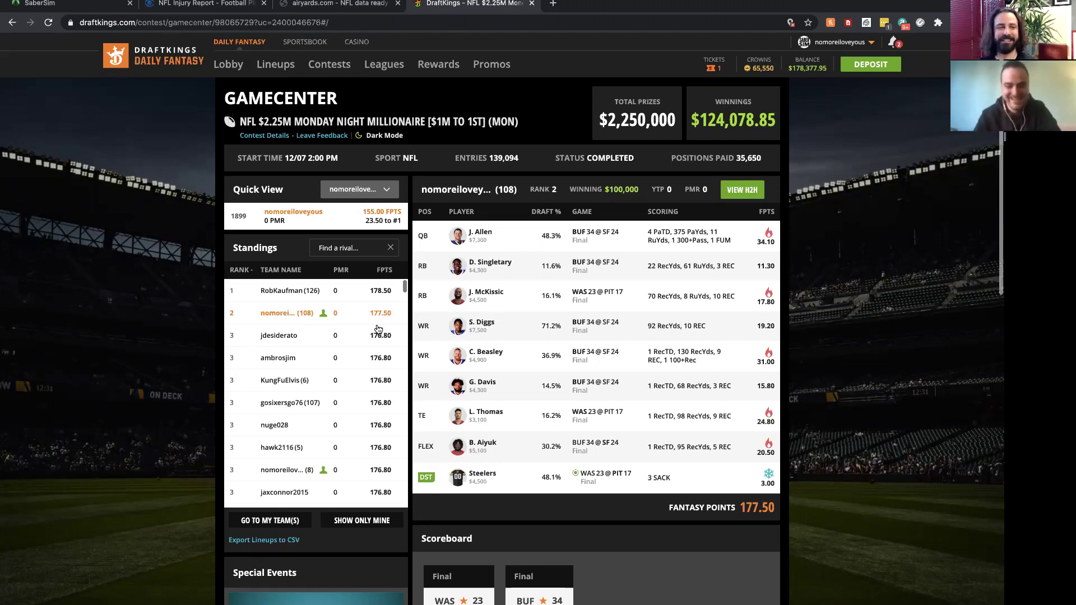
click(77, 7)
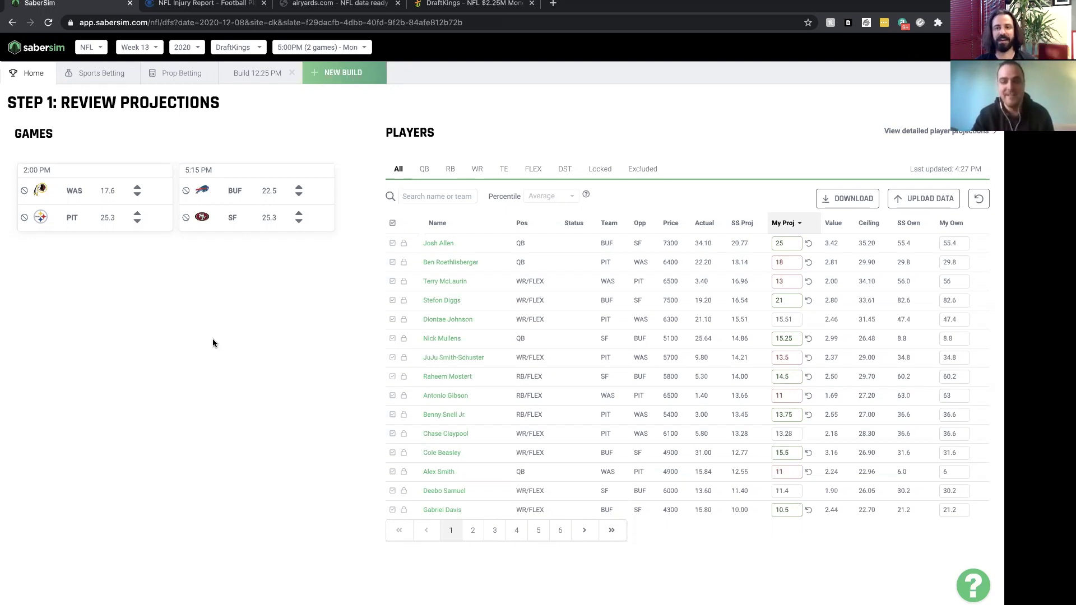
Switch to the CBS Sports NFL injury report and examine the San Francisco players' injuries and statuses.
click(203, 5)
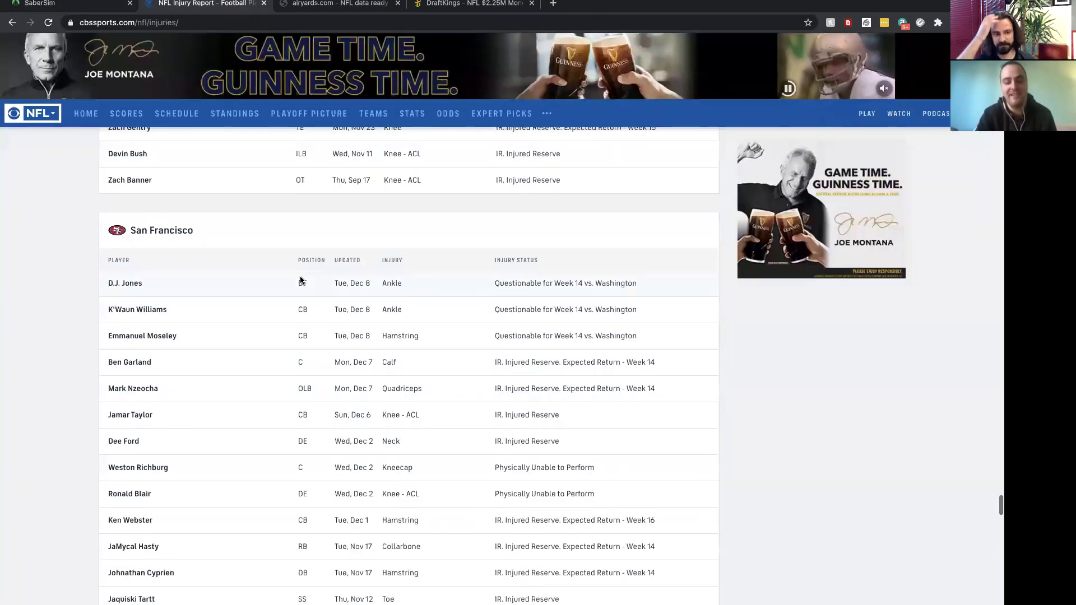
scroll(468, 370, down, 1)
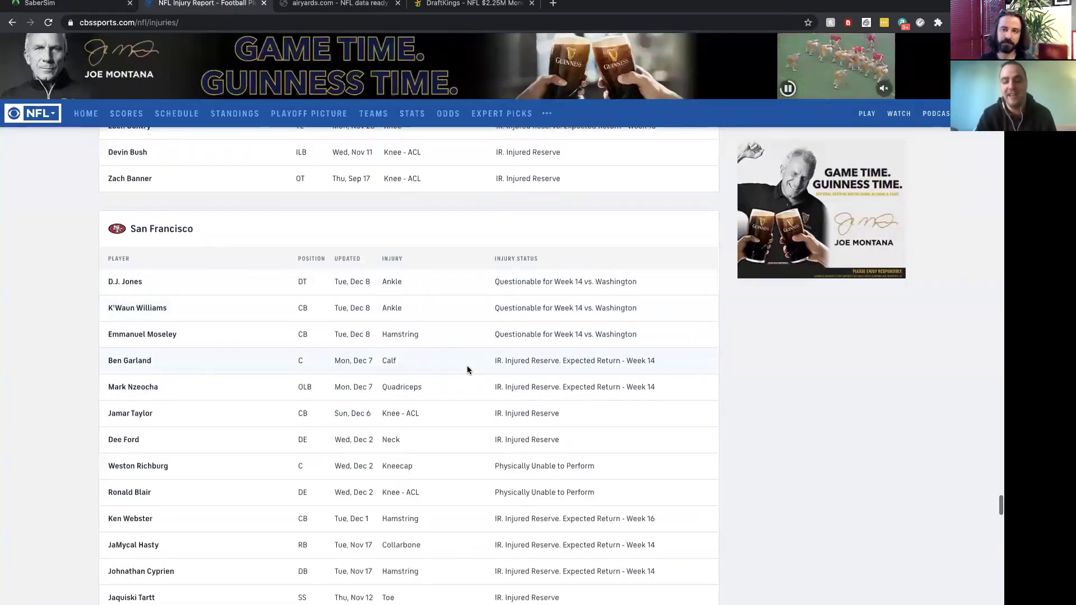
scroll(468, 370, down, 2)
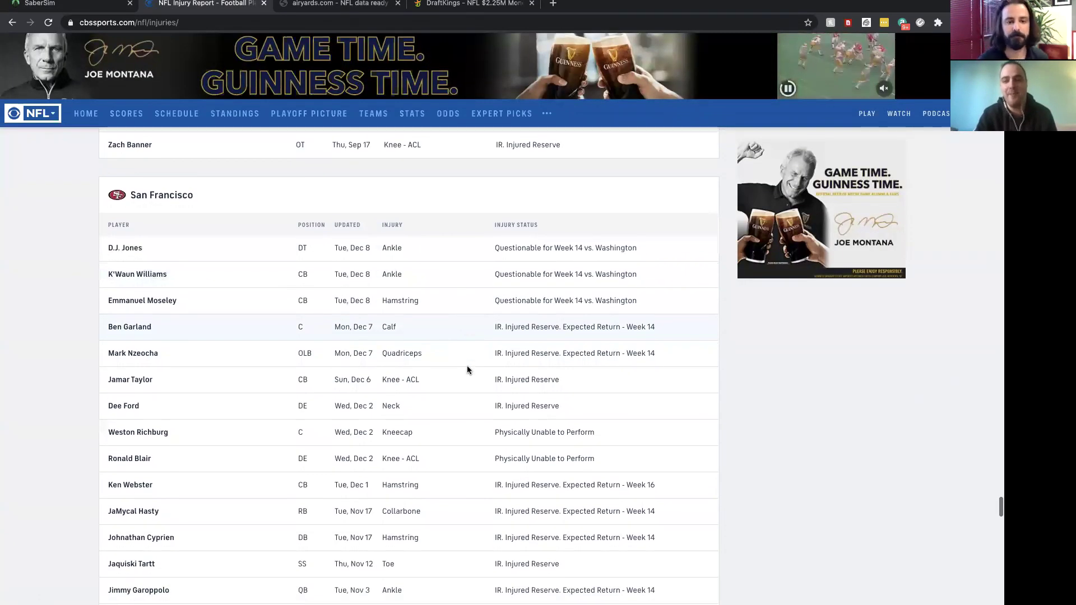
scroll(467, 369, down, 1)
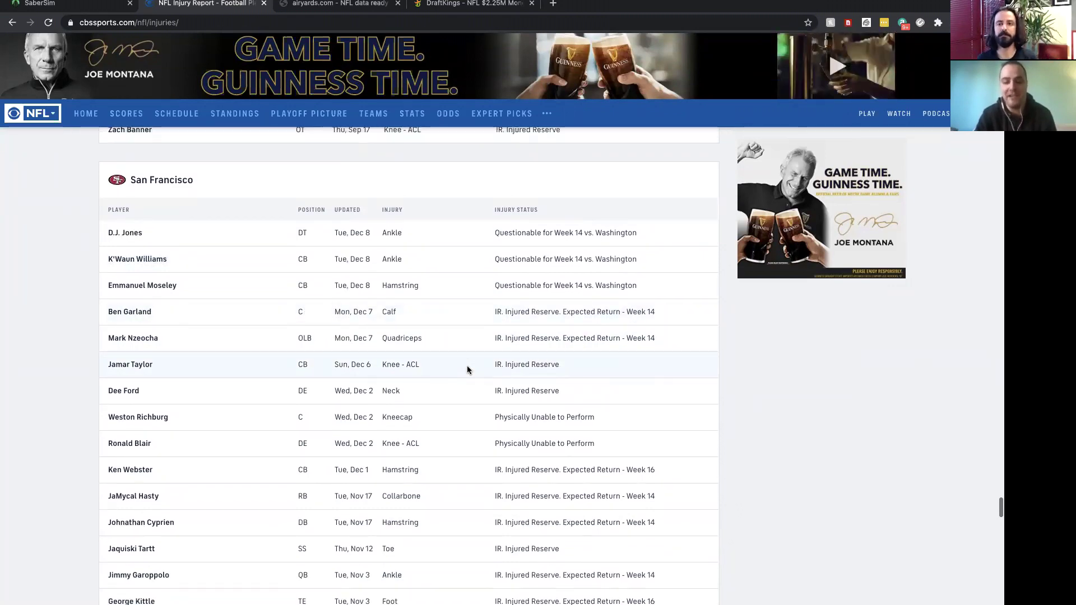
scroll(467, 370, down, 2)
scroll(468, 369, down, 2)
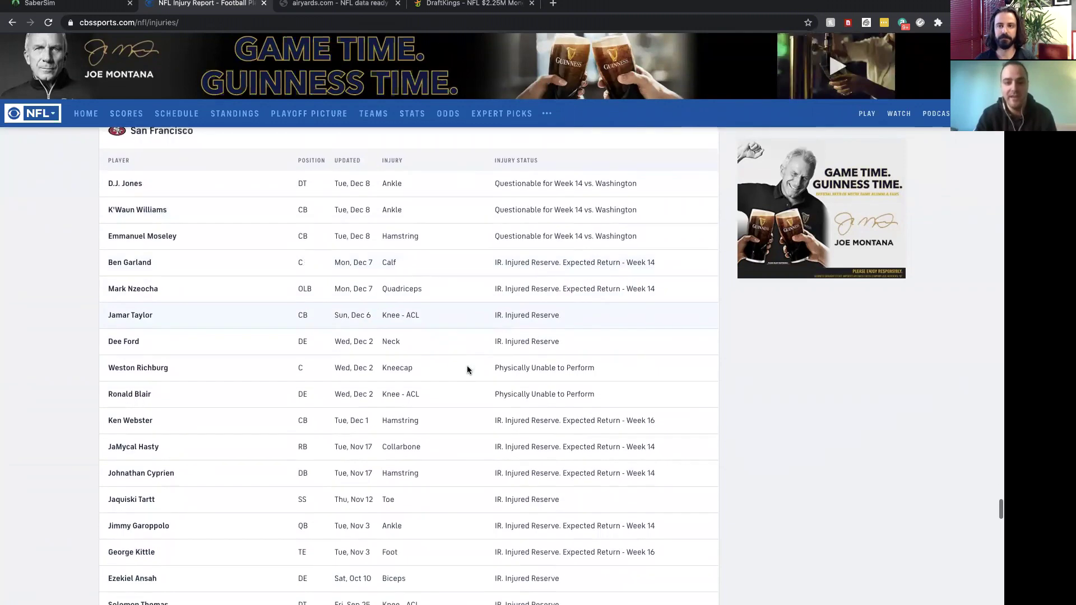
scroll(468, 367, down, 1)
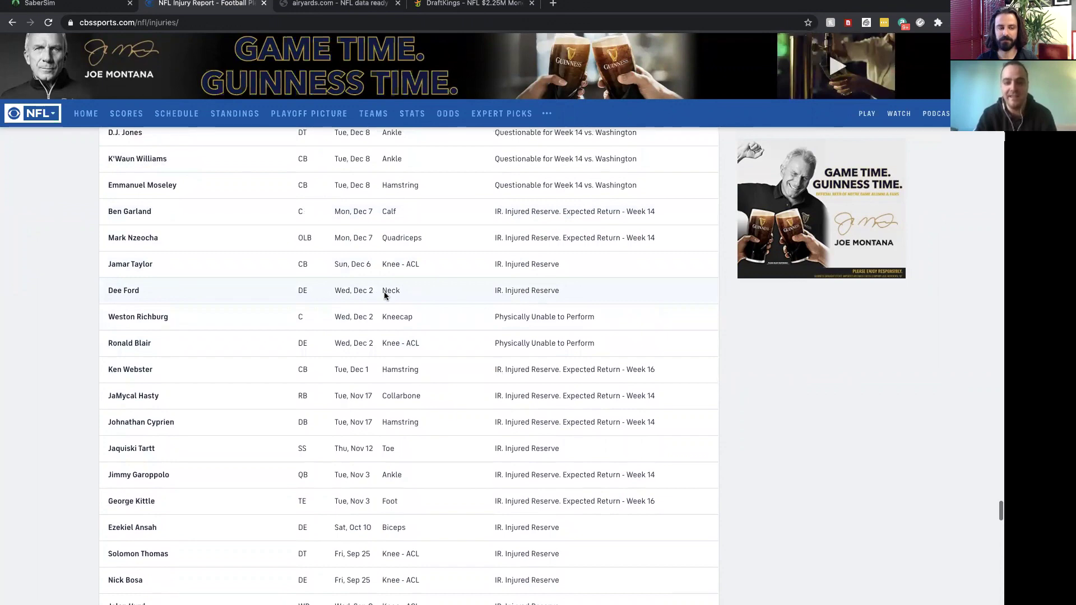
scroll(369, 418, down, 1)
scroll(370, 417, down, 3)
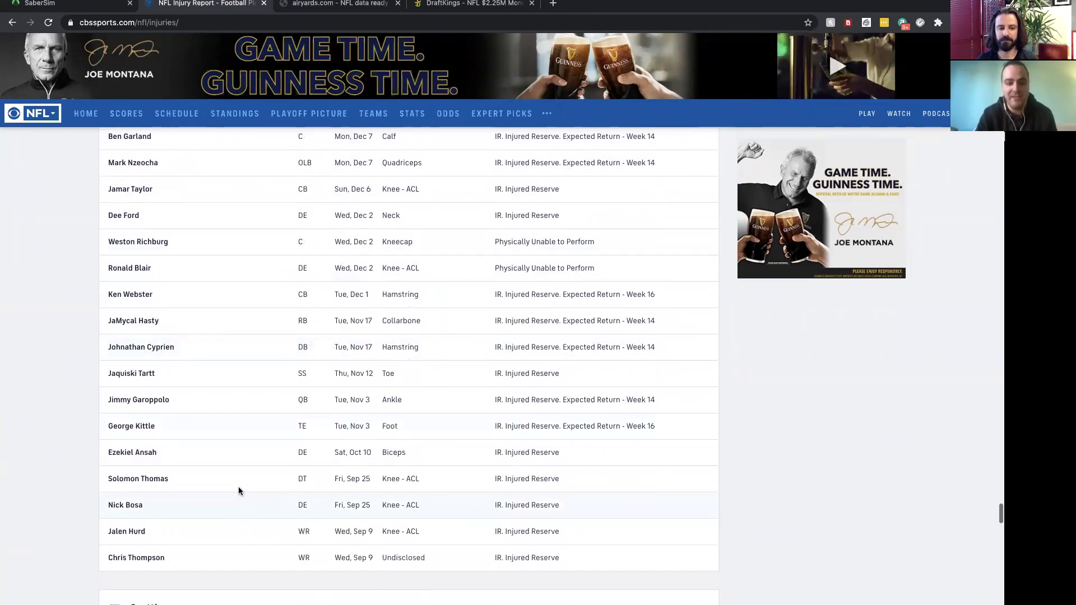
scroll(237, 484, up, 1)
scroll(237, 484, up, 4)
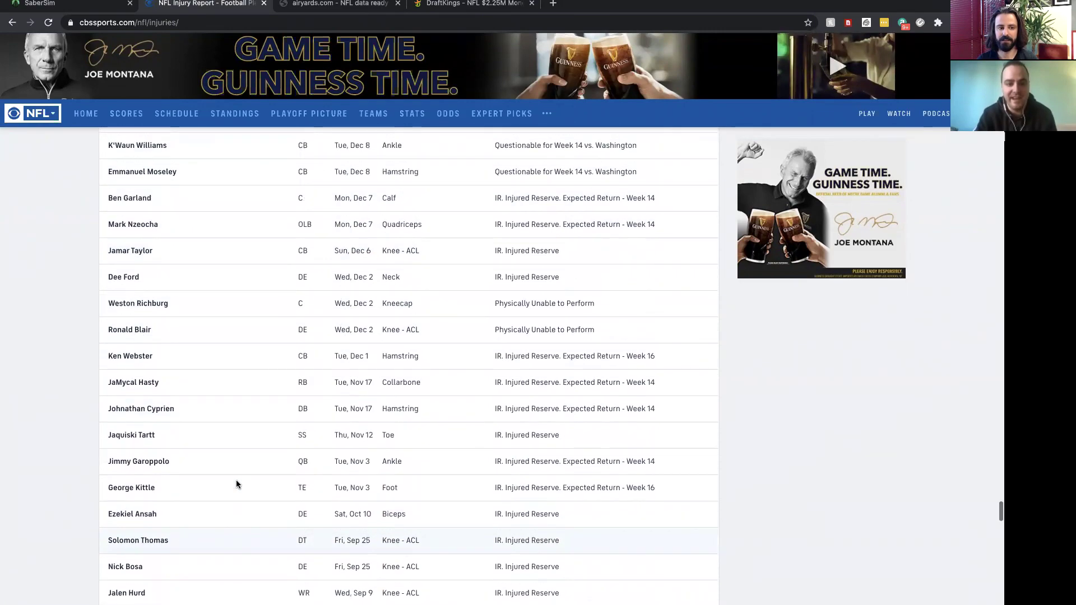
scroll(236, 481, up, 2)
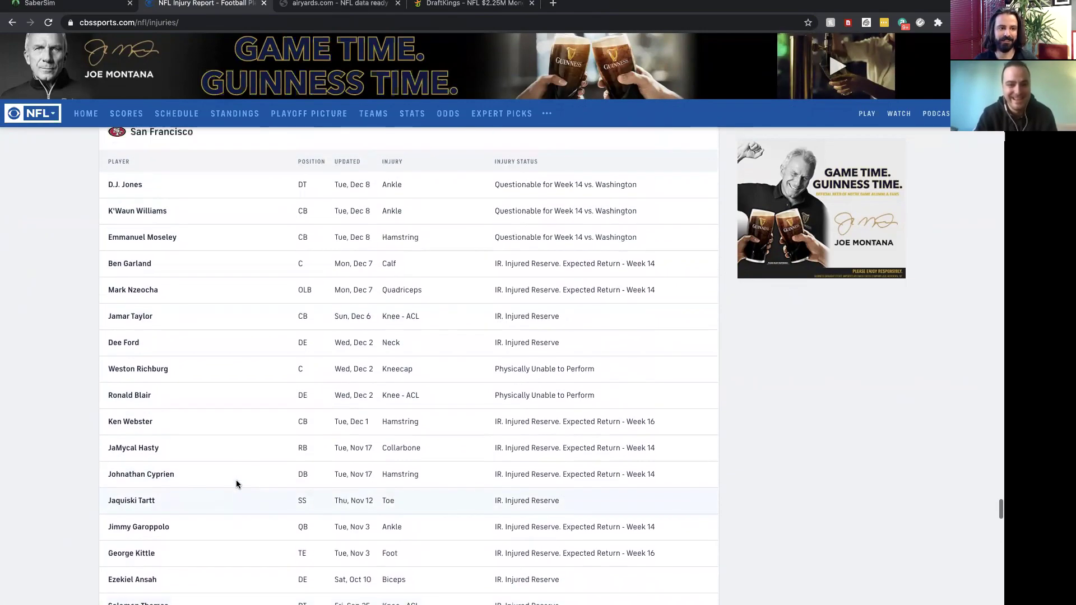
scroll(237, 484, down, 1)
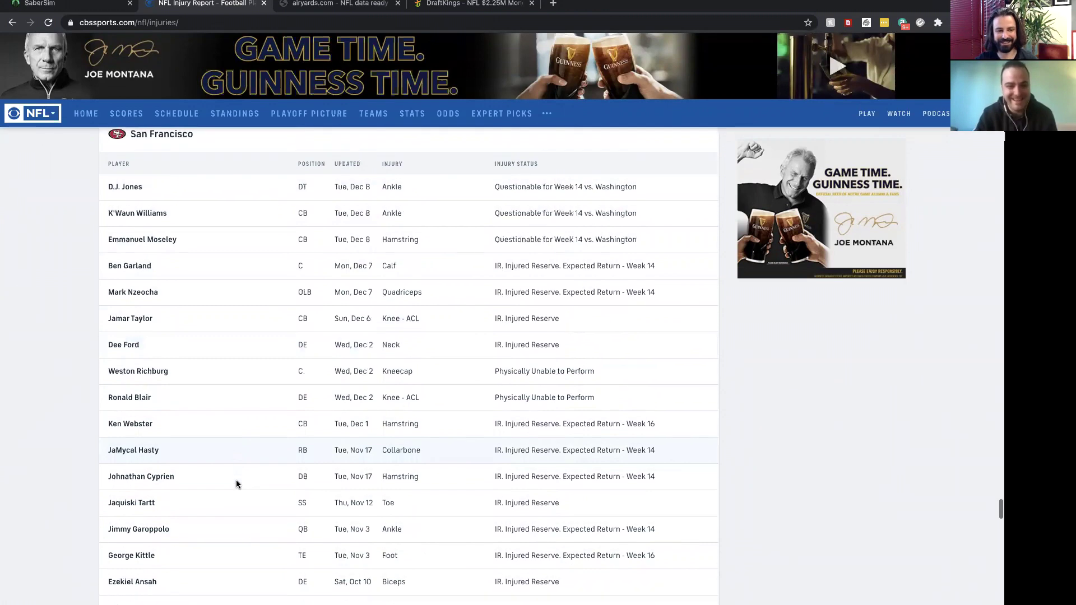
scroll(238, 480, down, 2)
scroll(237, 480, down, 1)
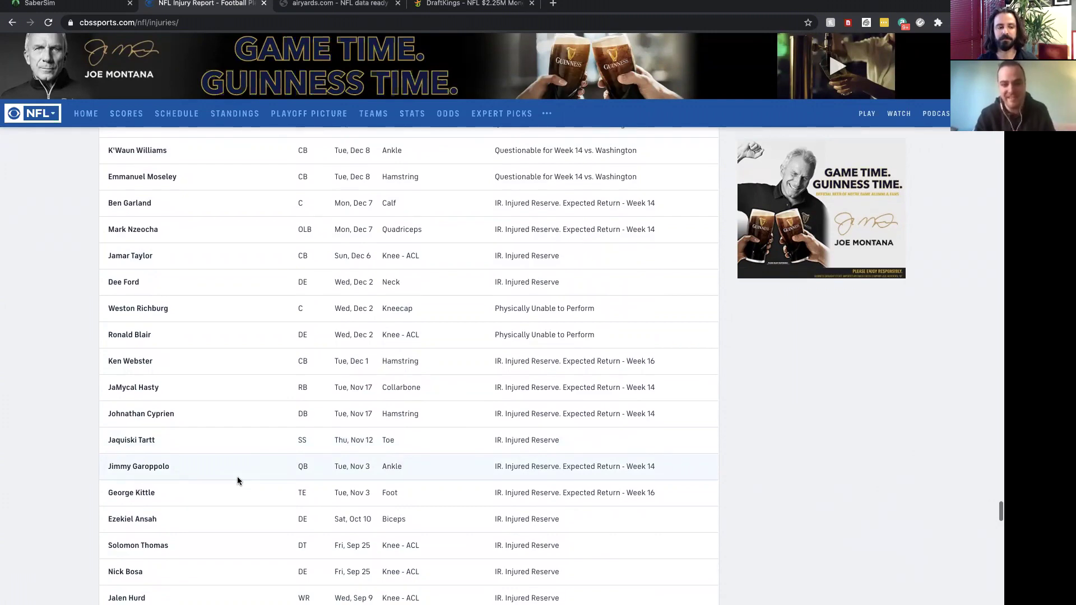
scroll(237, 480, up, 2)
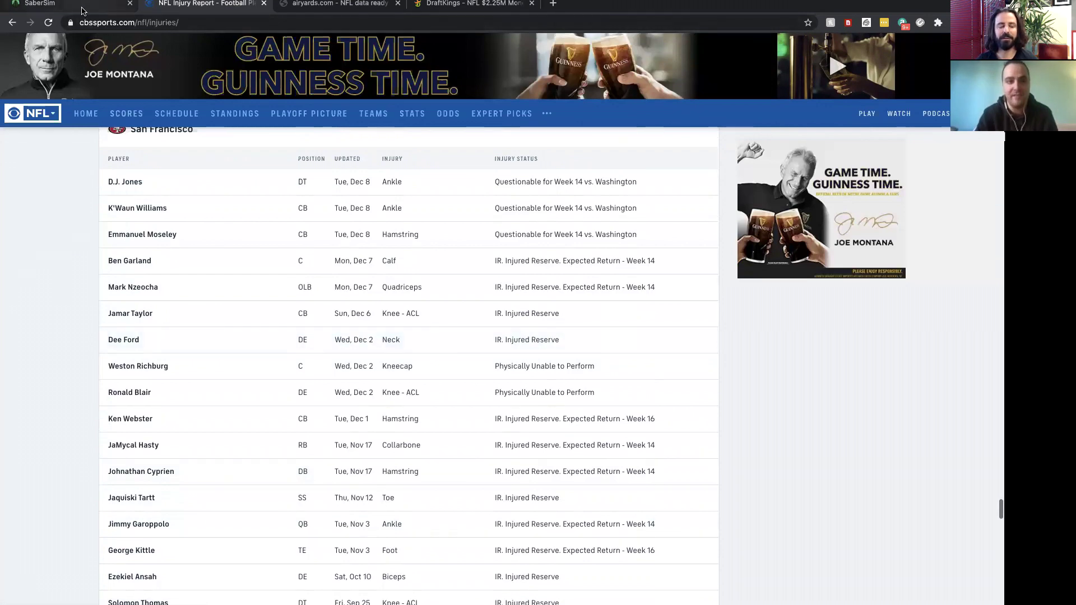
Return to SaberSim and review the second page of the player projections.
click(83, 4)
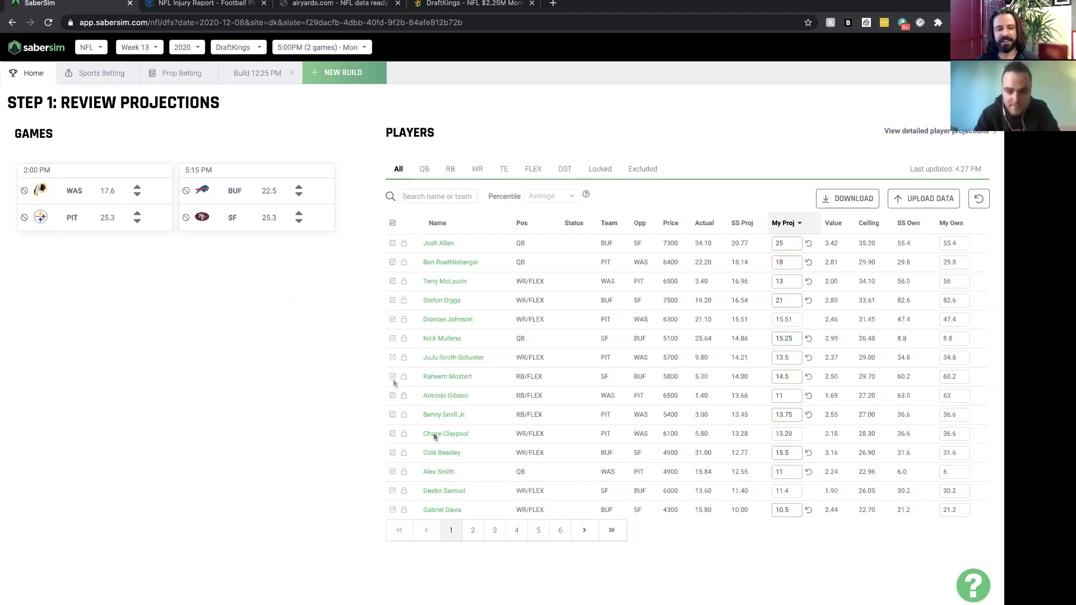
click(475, 530)
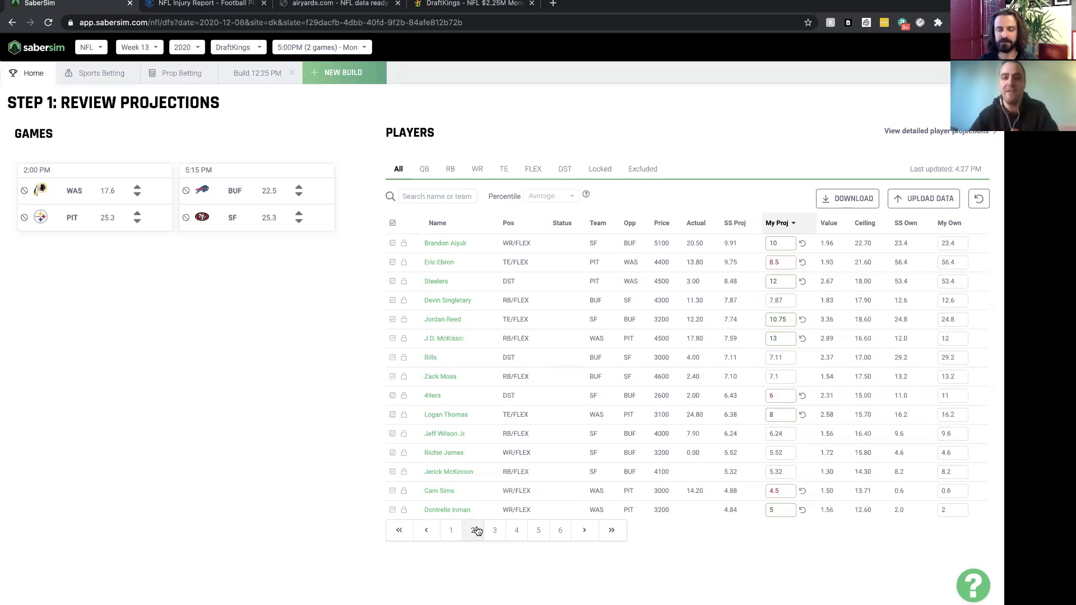
Switch to airyards.com and sort the running back table by target share, highest first.
key(super+3)
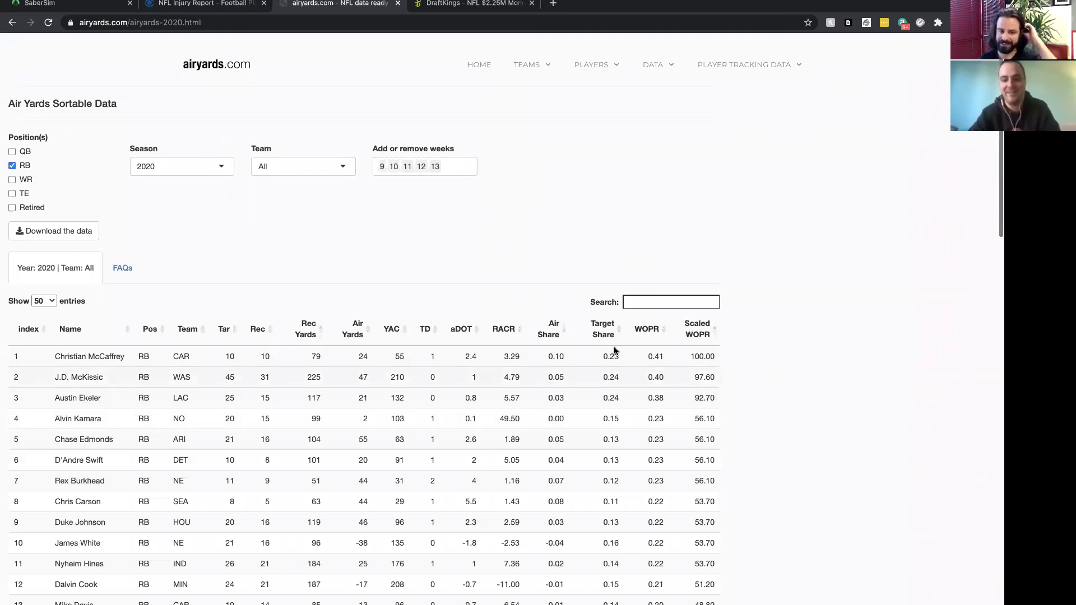
click(610, 329)
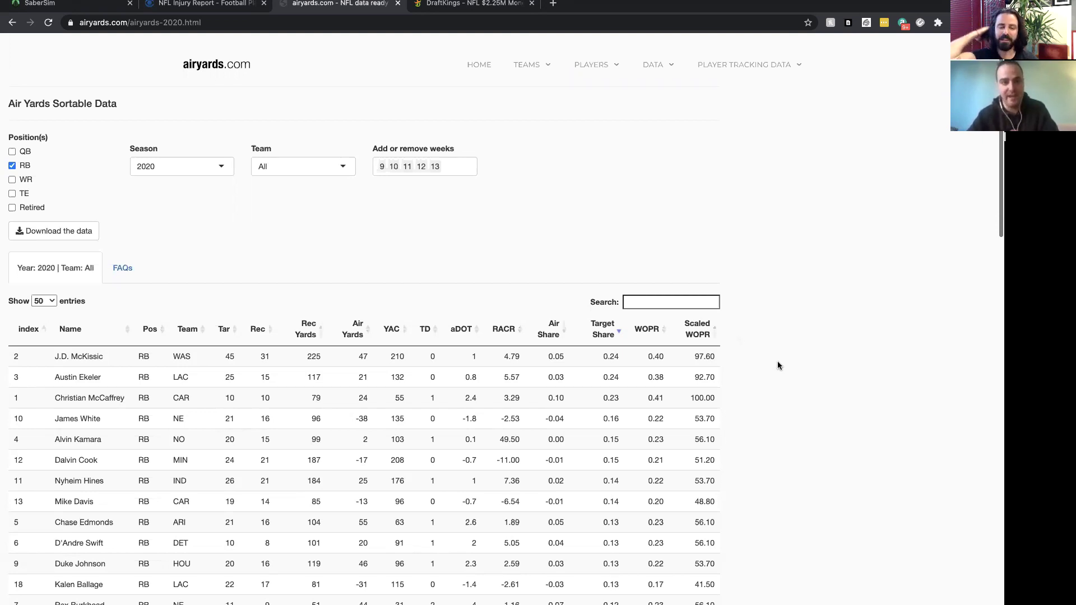
Switch back to SaberSim, open the 12:25 PM build and return to the home projections.
click(96, 3)
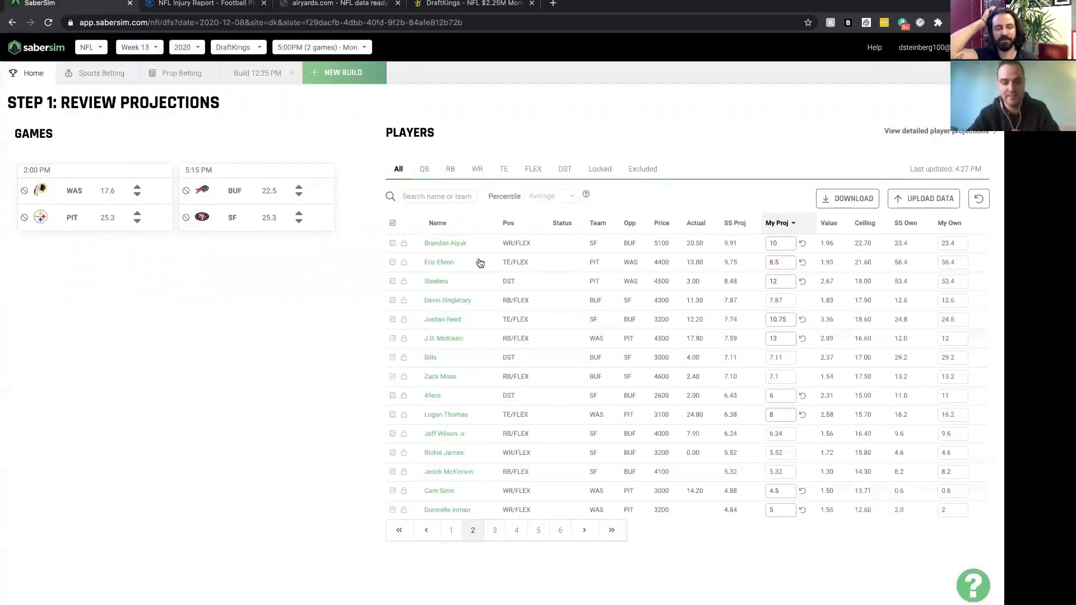
click(257, 76)
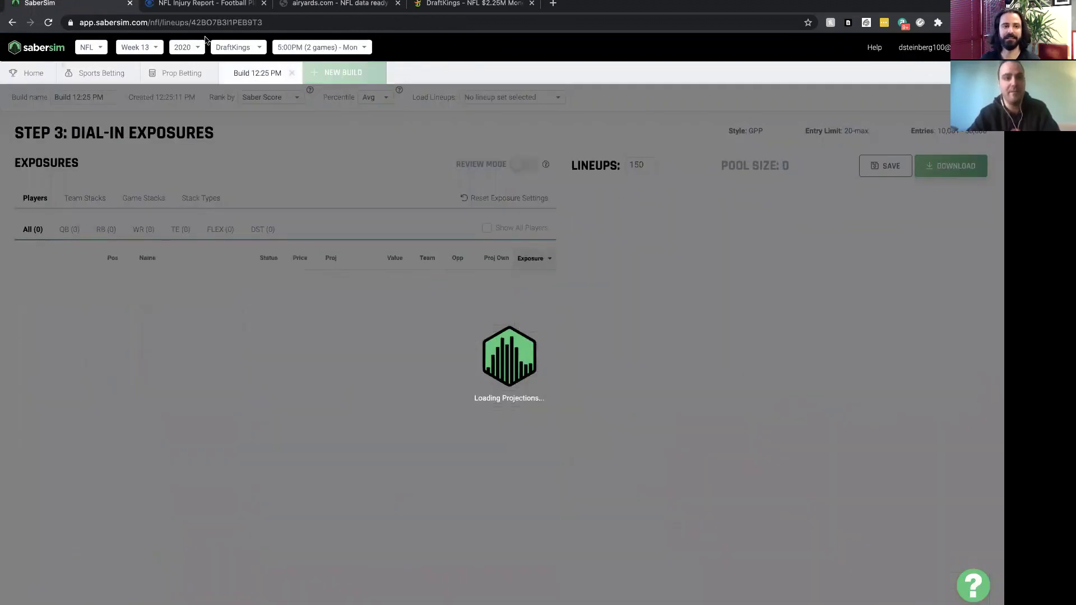
click(36, 73)
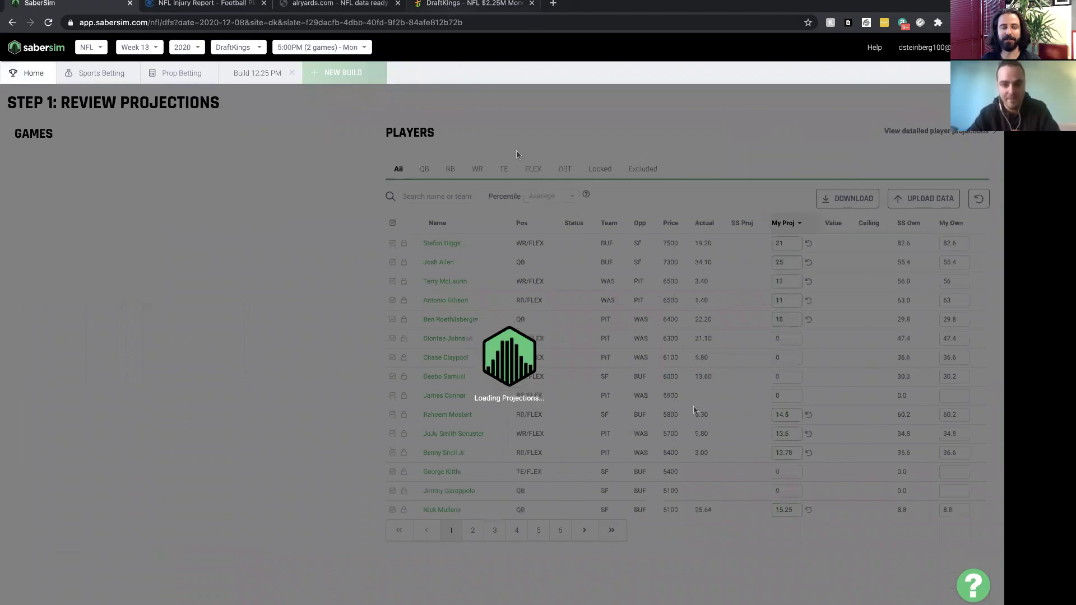
Check the second-place lineup on the DraftKings contest page again and go back to SaberSim.
key(super+4)
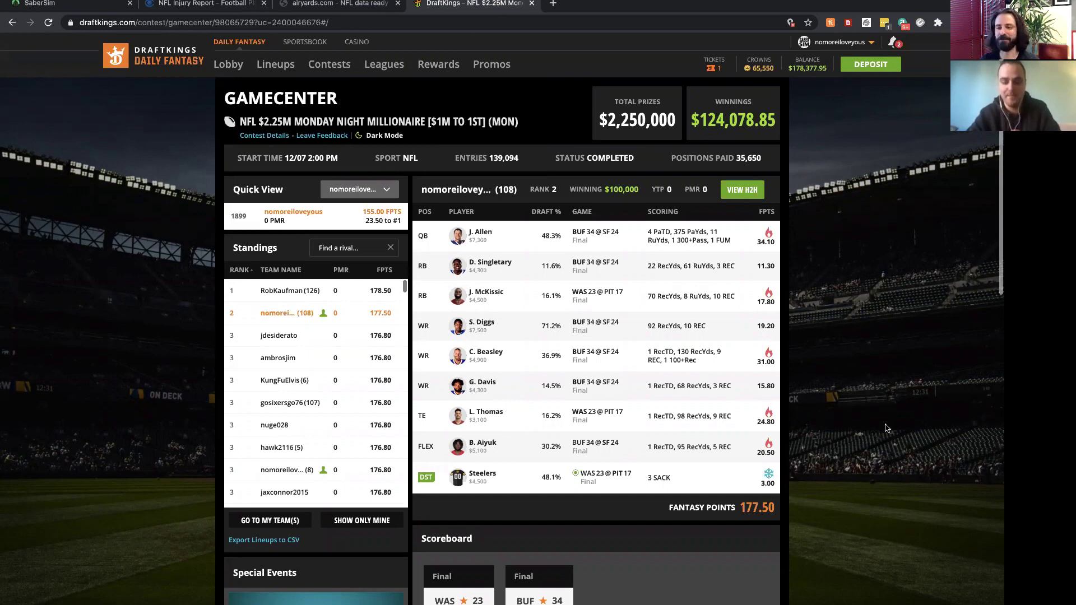
click(79, 3)
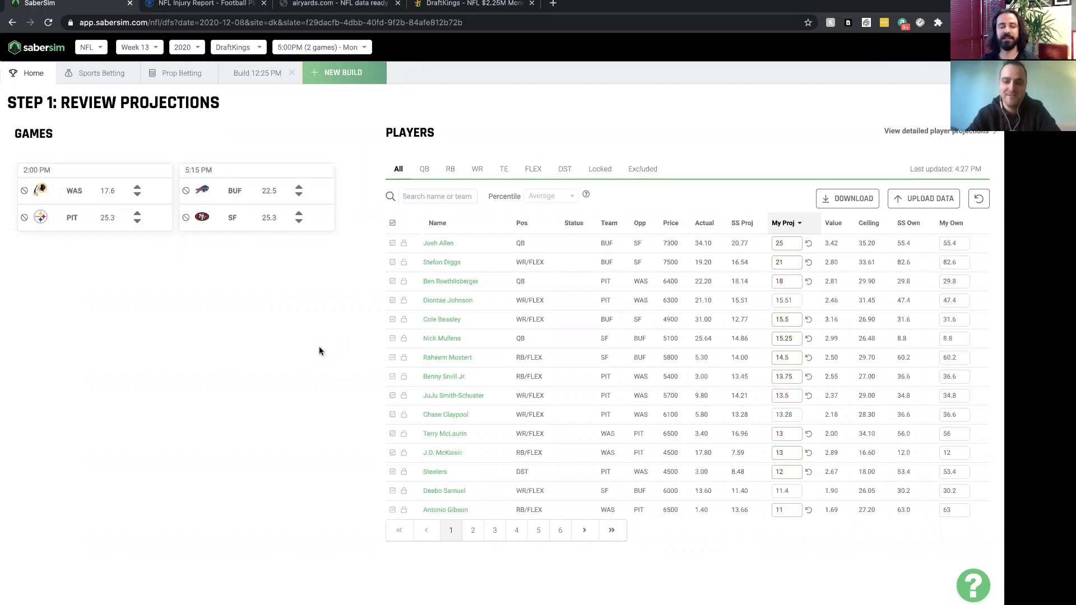
Open the settings for a new build to review the contest style, salary and lineup options, and close them.
click(336, 73)
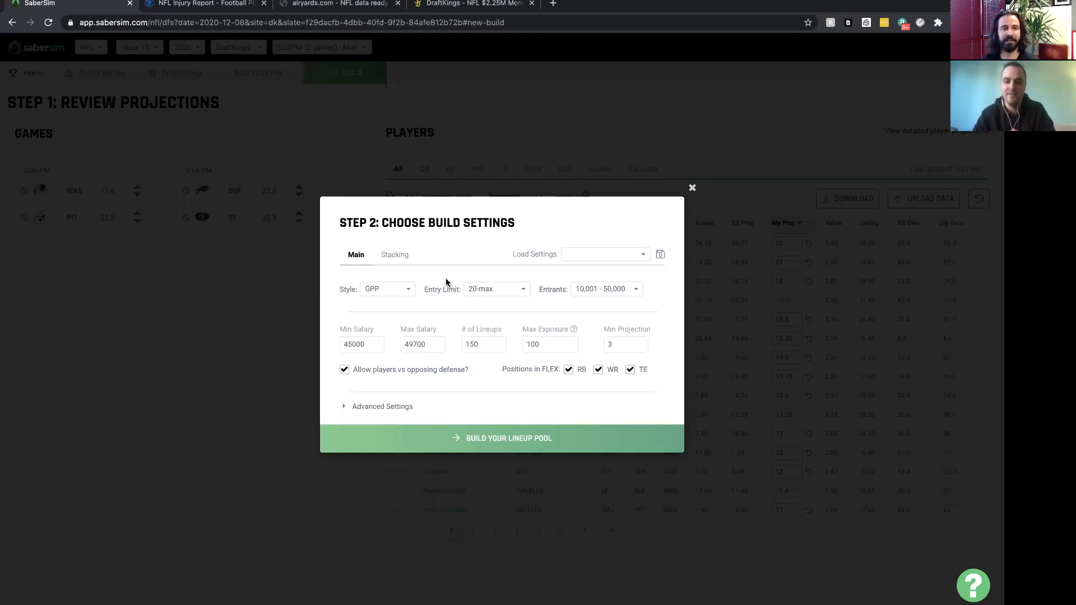
click(692, 189)
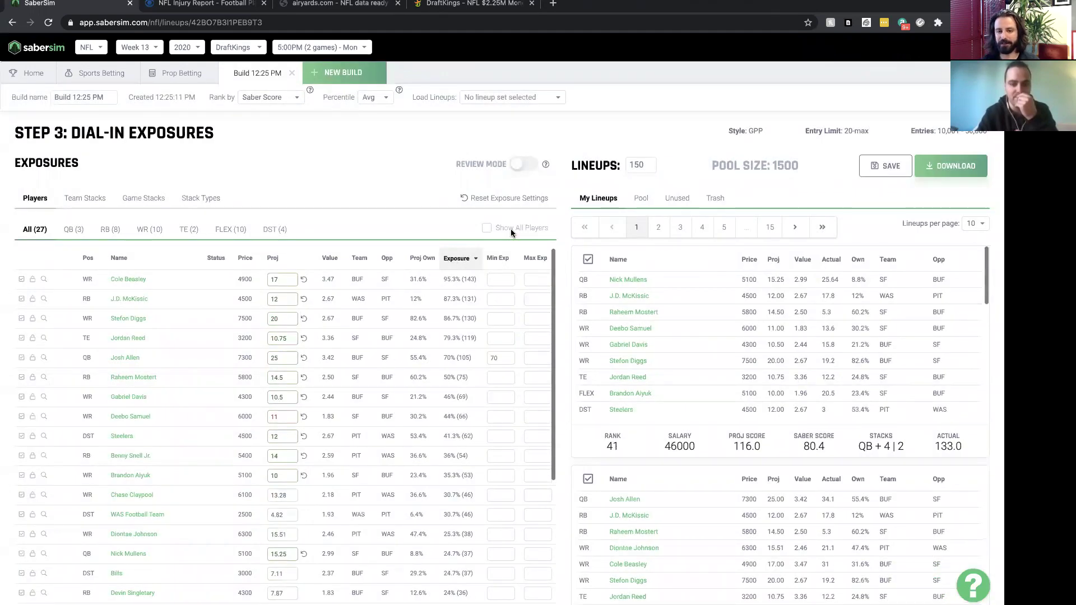
Look through the lineups of the 12:25 PM build up to the rank 45 lineup on page 5.
click(701, 228)
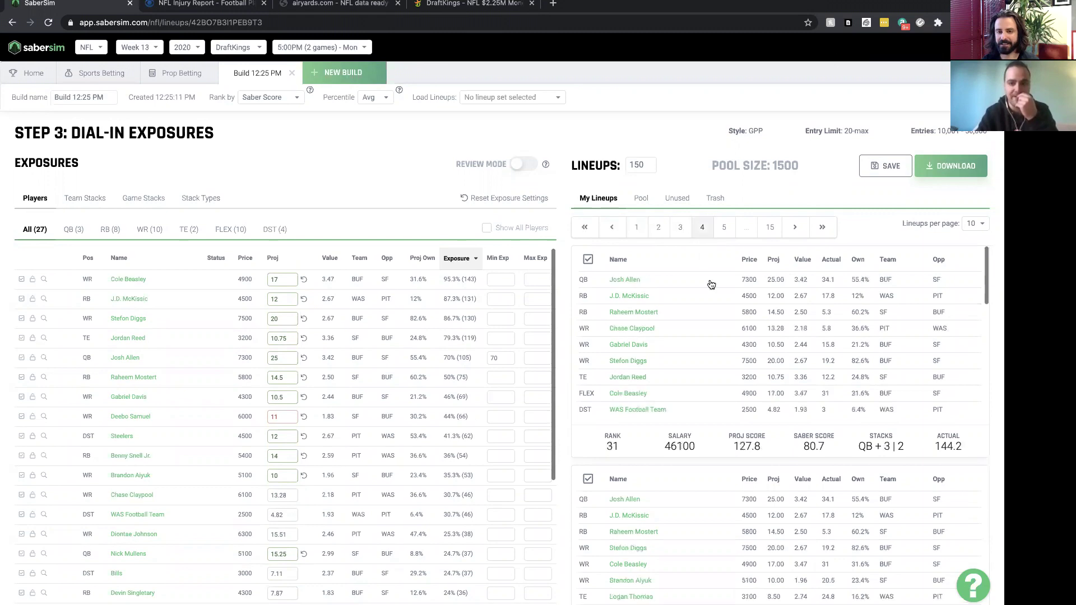
click(723, 228)
scroll(737, 377, down, 5)
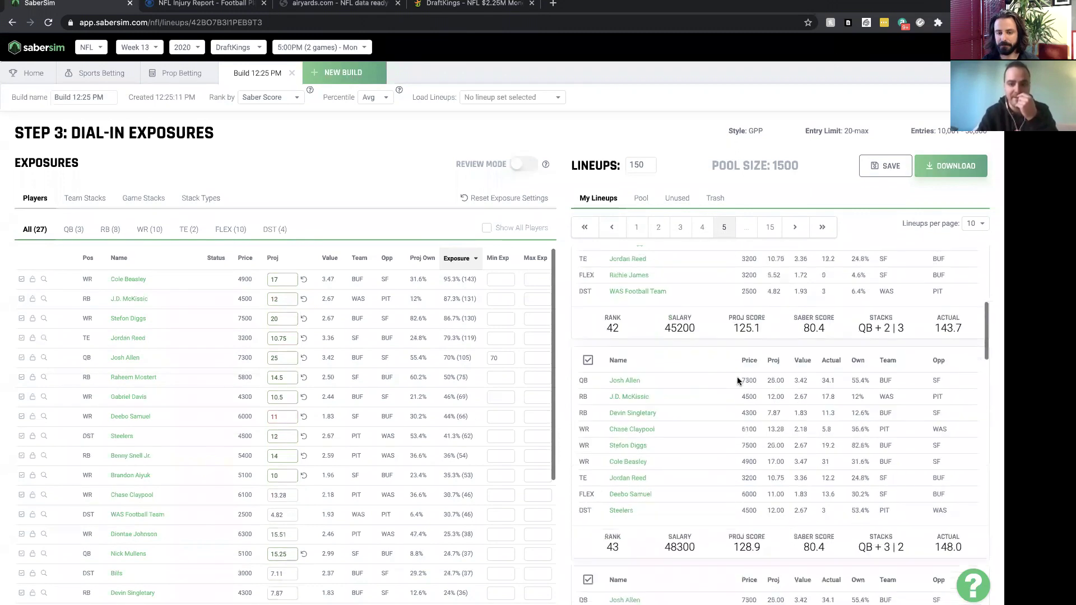
scroll(737, 379, down, 6)
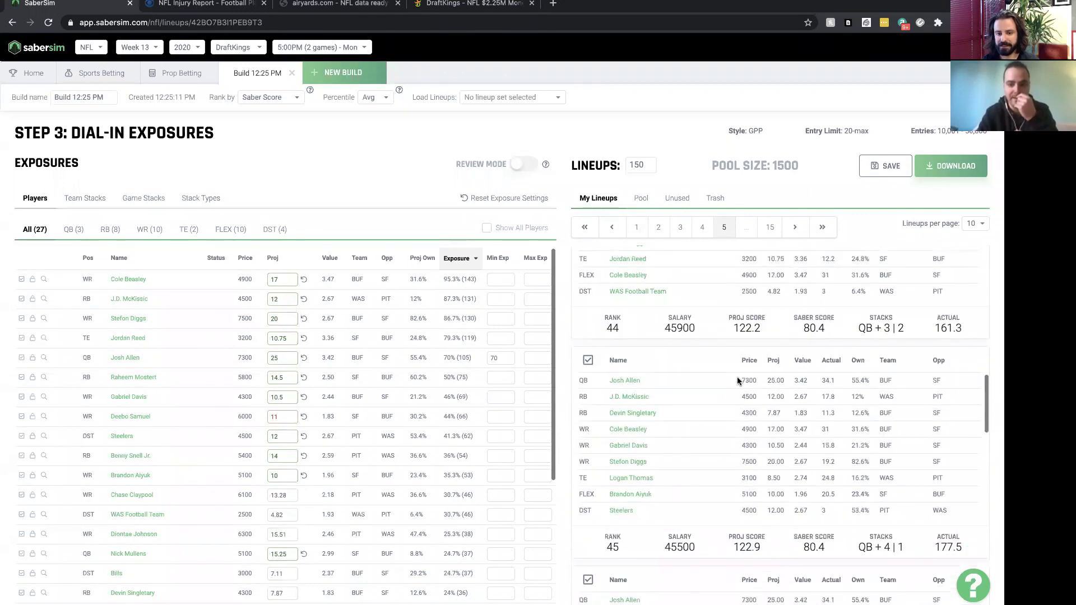
scroll(737, 381, down, 1)
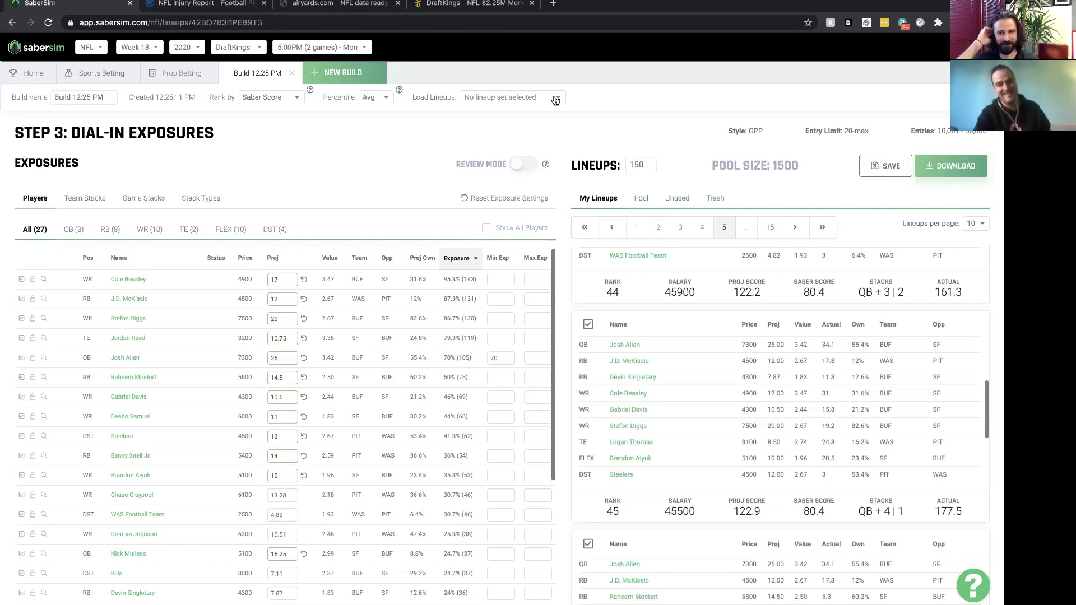
Switch to the DraftKings contest standings and compare the first-place and second-place lineups.
click(472, 5)
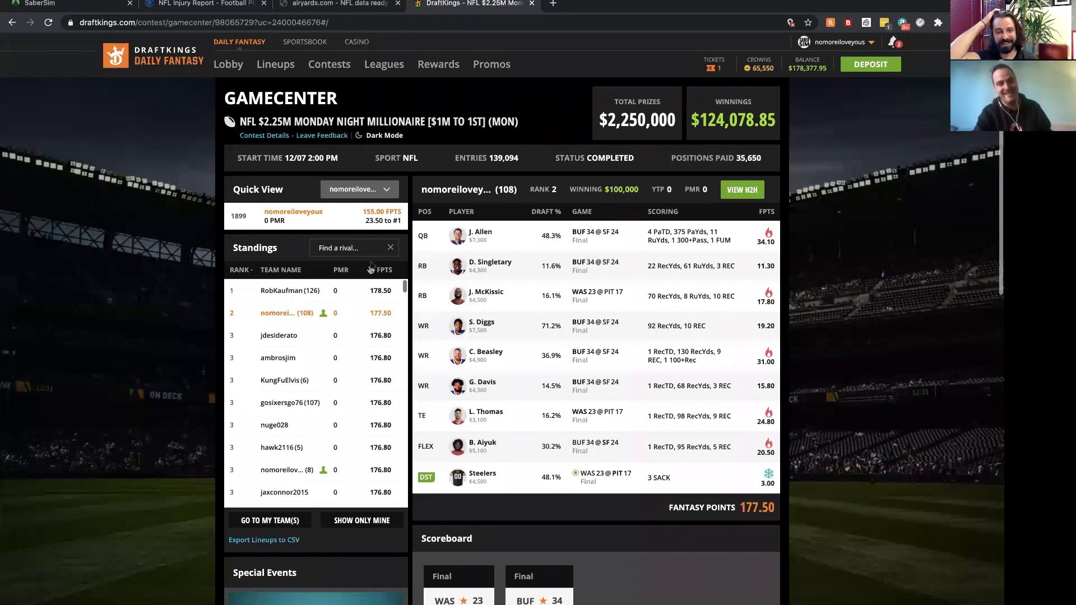
click(357, 291)
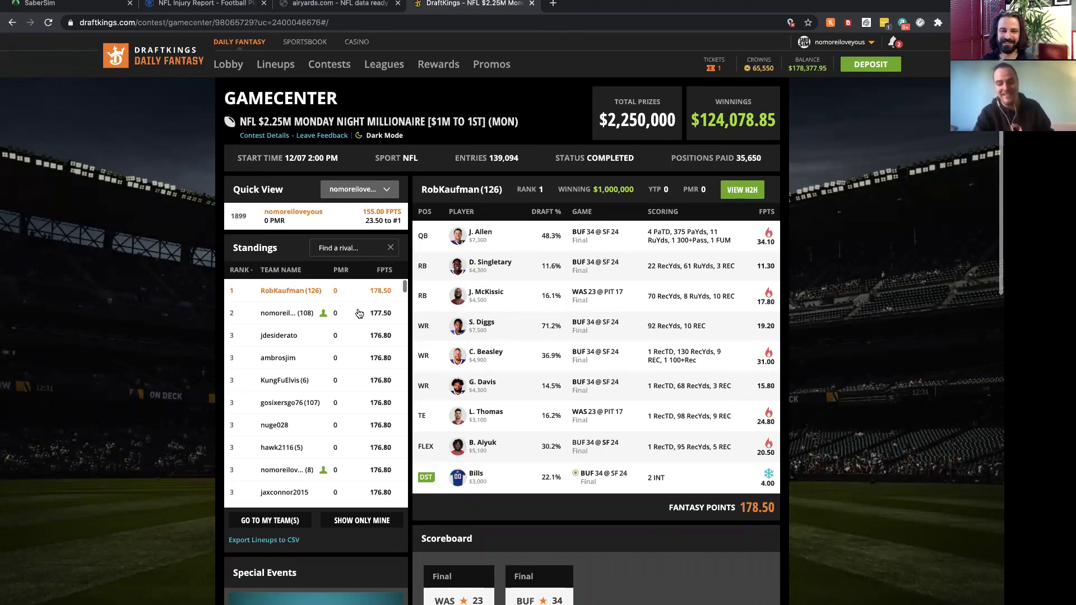
click(359, 313)
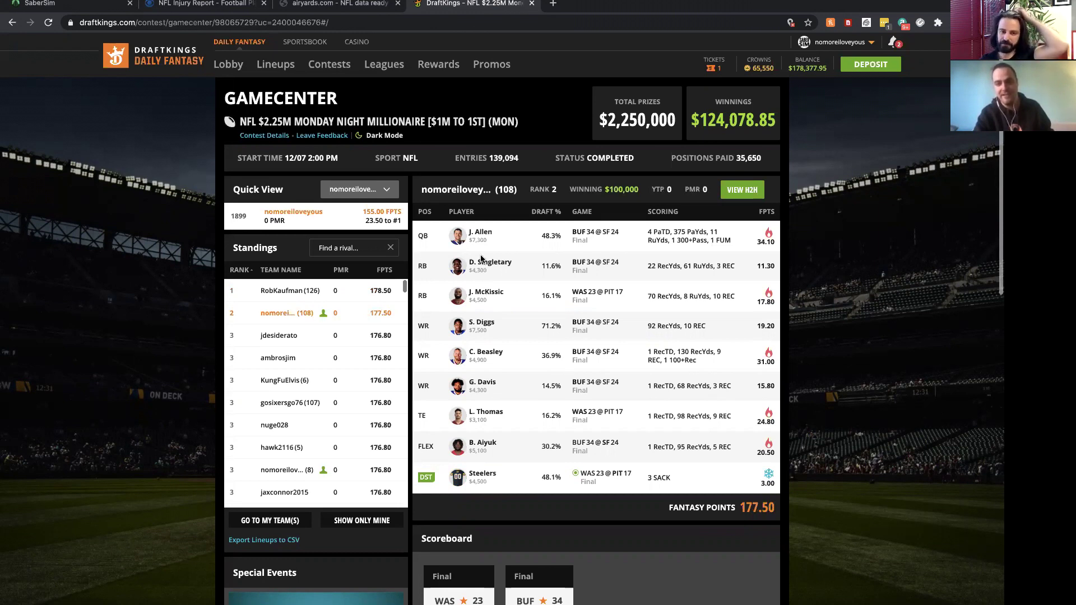
click(348, 290)
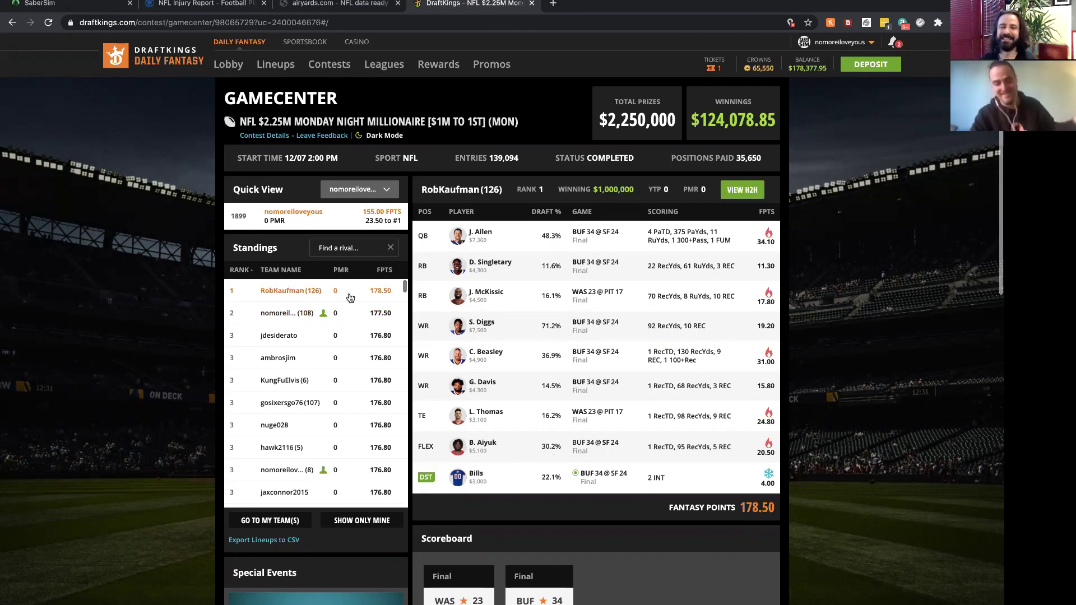
click(345, 313)
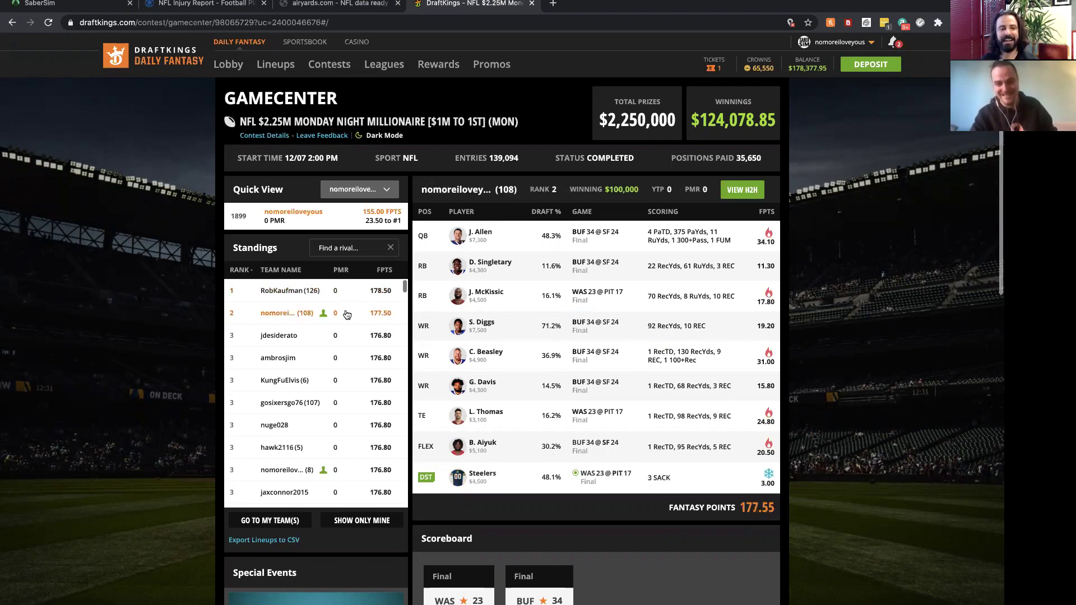